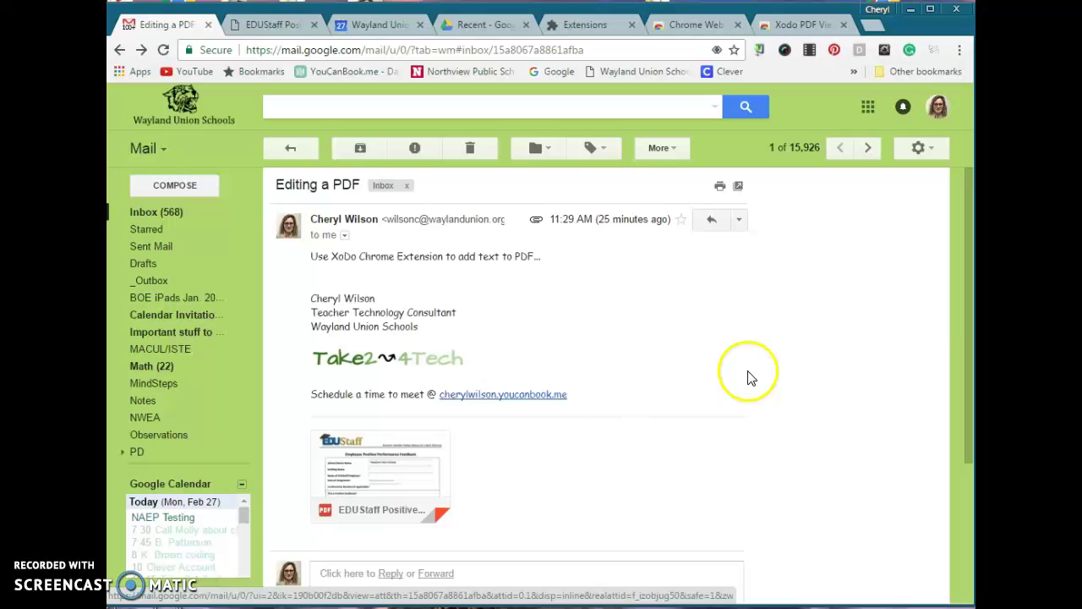
Open Chrome's main menu while the 'Editing a PDF' email is displayed.
left_click(958, 53)
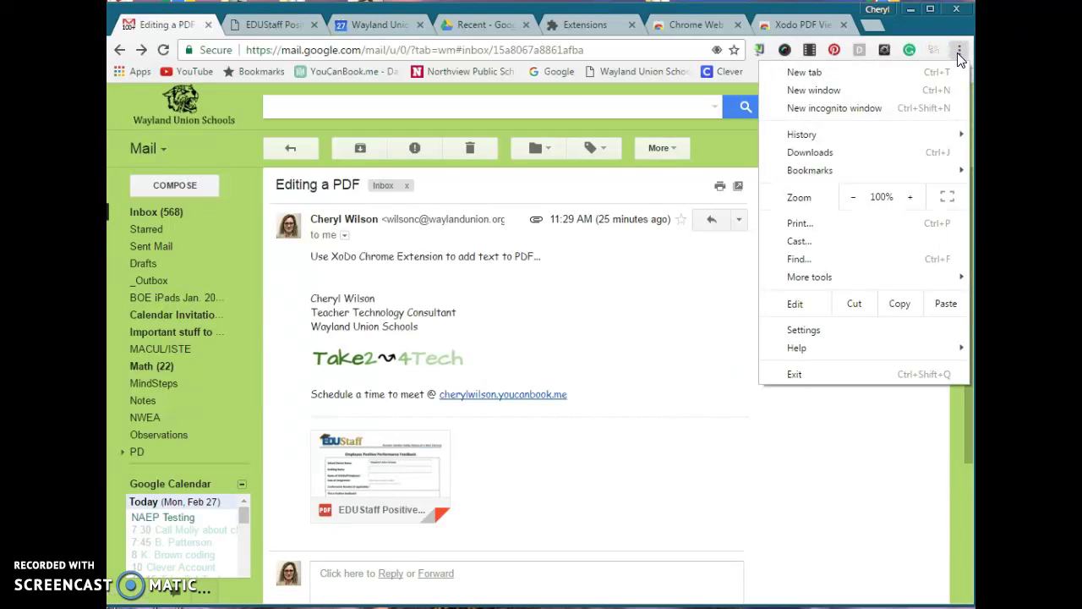
Browse the installed extensions down to Xodo PDF Viewer & Editor, then go to the Web Store's Extensions category.
mouse_move(917, 281)
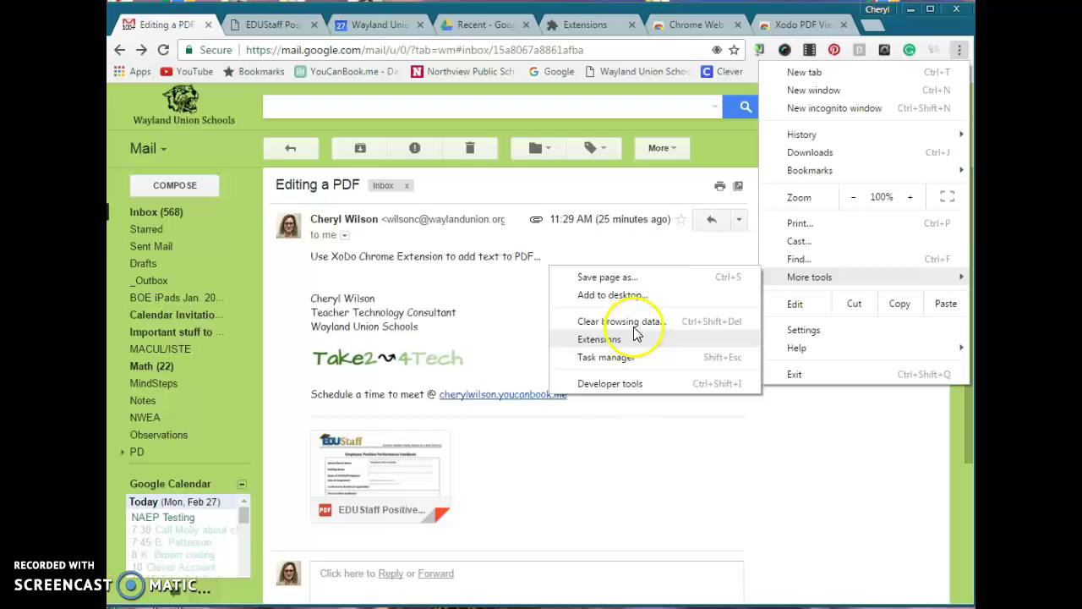
left_click(585, 26)
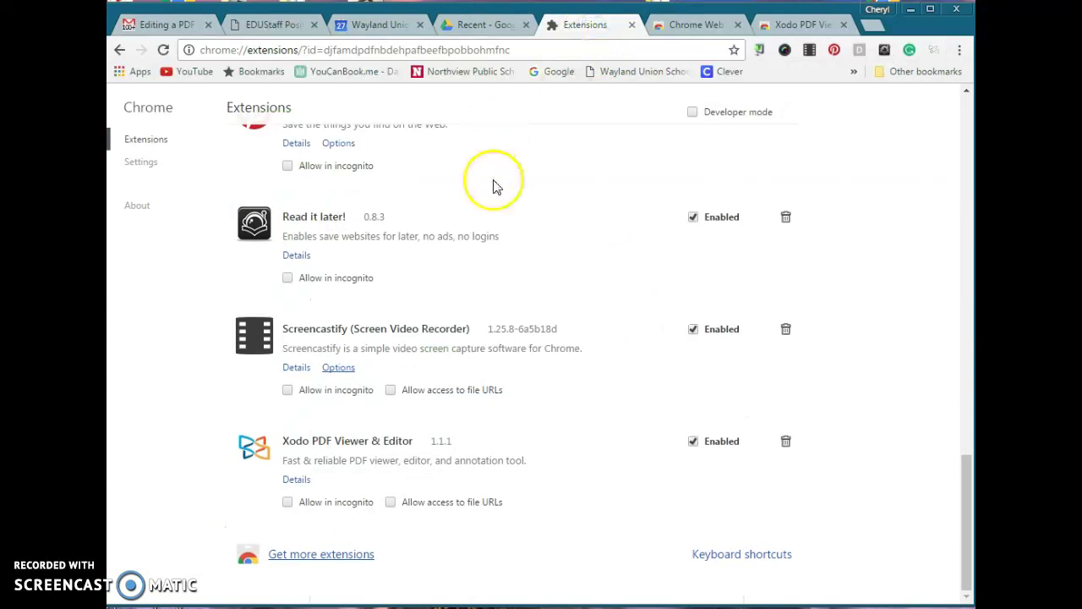
scroll(496, 175, "up", 10)
scroll(512, 213, "down", 5)
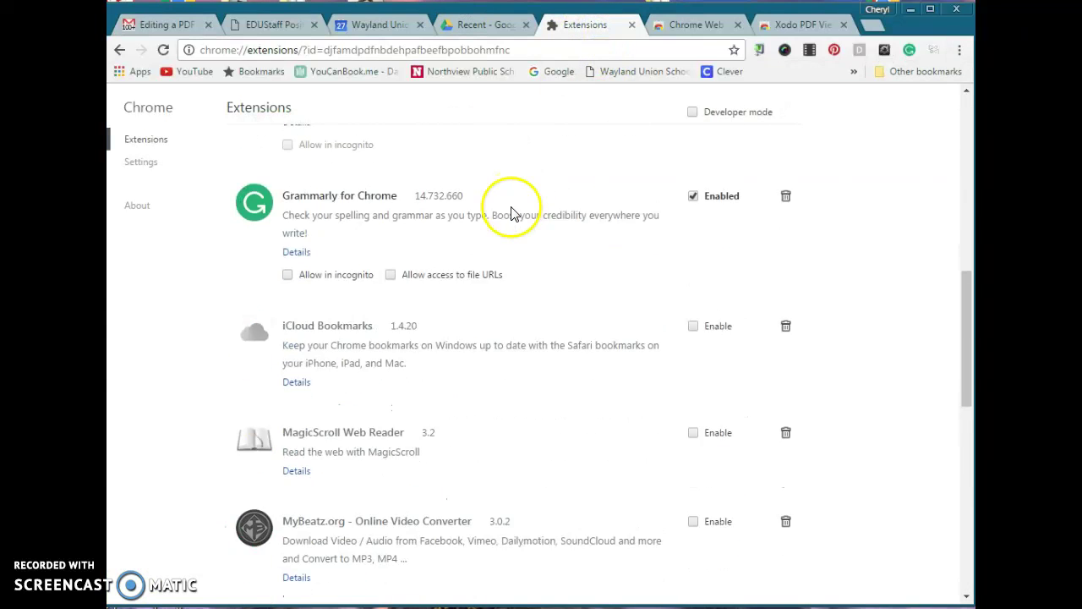
scroll(512, 213, "down", 10)
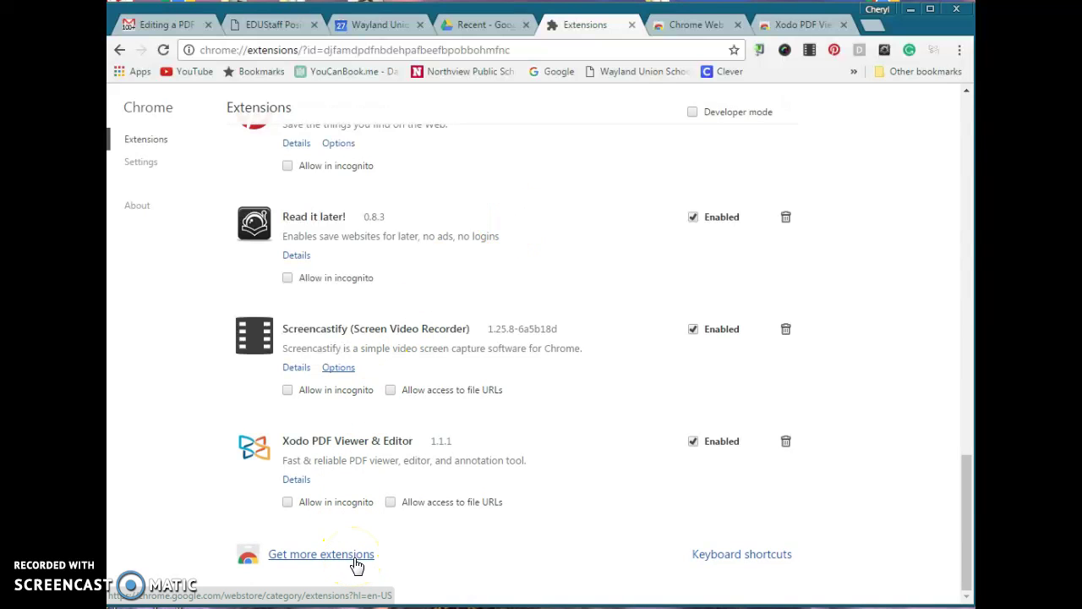
left_click(700, 25)
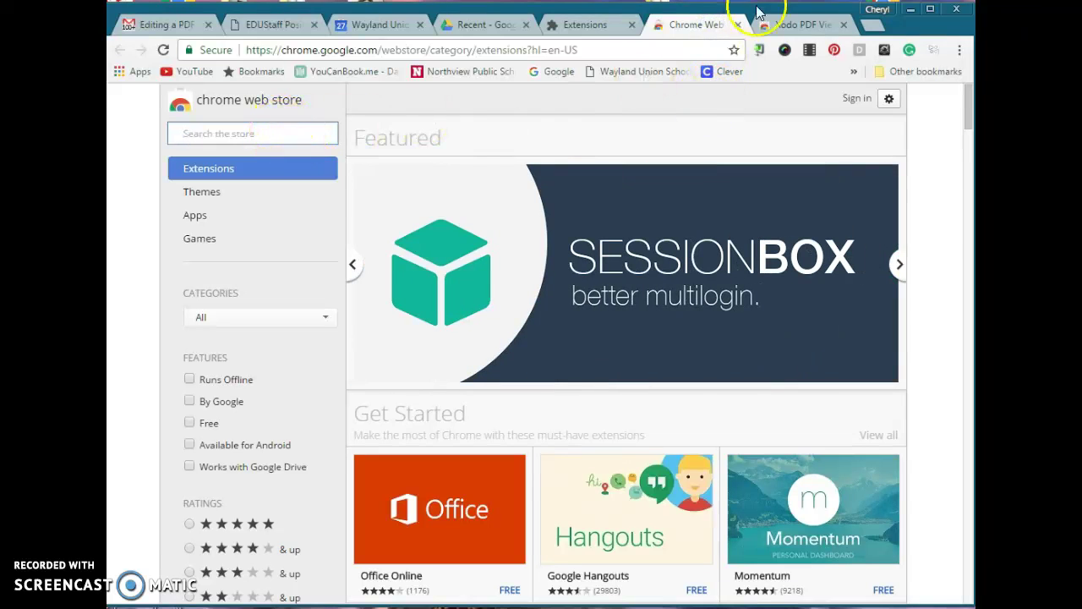
Check the Xodo PDF Viewer & Editor store page shows 'Added to Chrome', then return to Gmail.
left_click(792, 27)
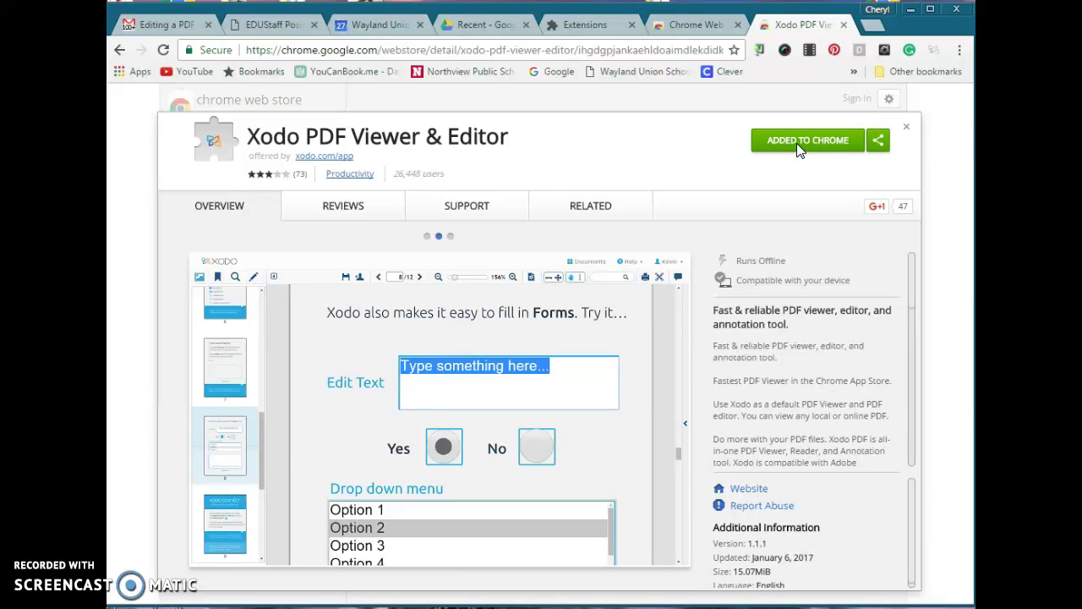
left_click(169, 30)
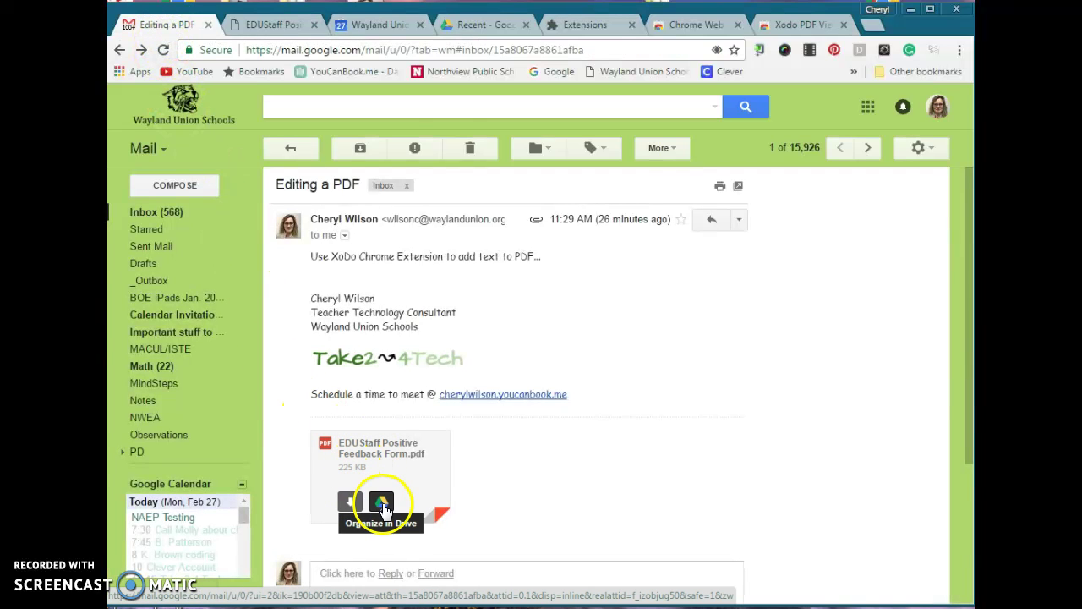
Open the EDUStaff Positive Feedback Form.pdf attachment with Xodo PDF Reader & Annotator.
left_click(378, 449)
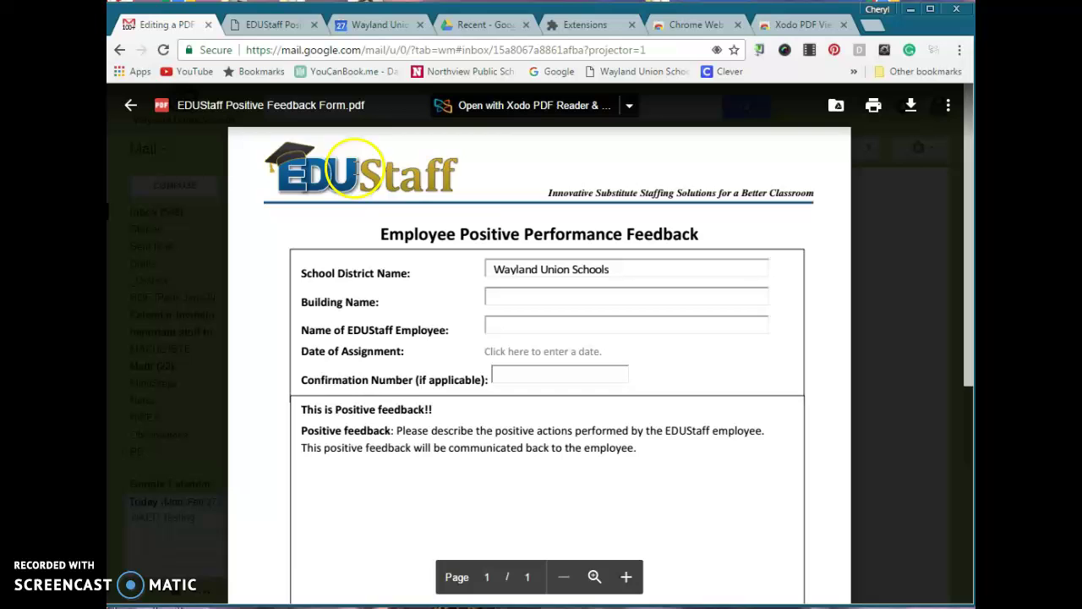
left_click(630, 108)
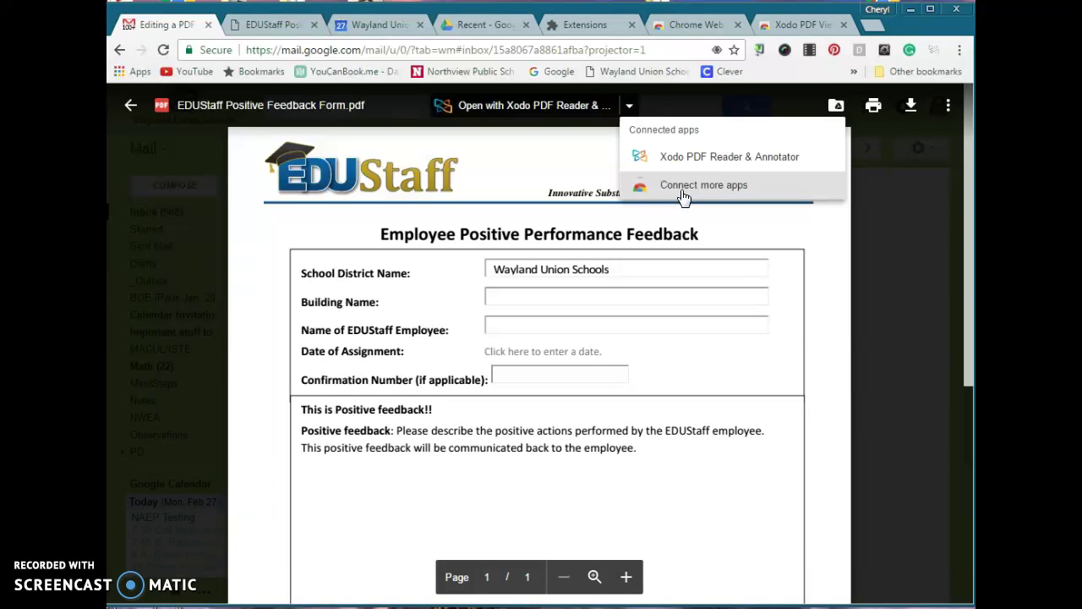
left_click(669, 159)
left_click(542, 222)
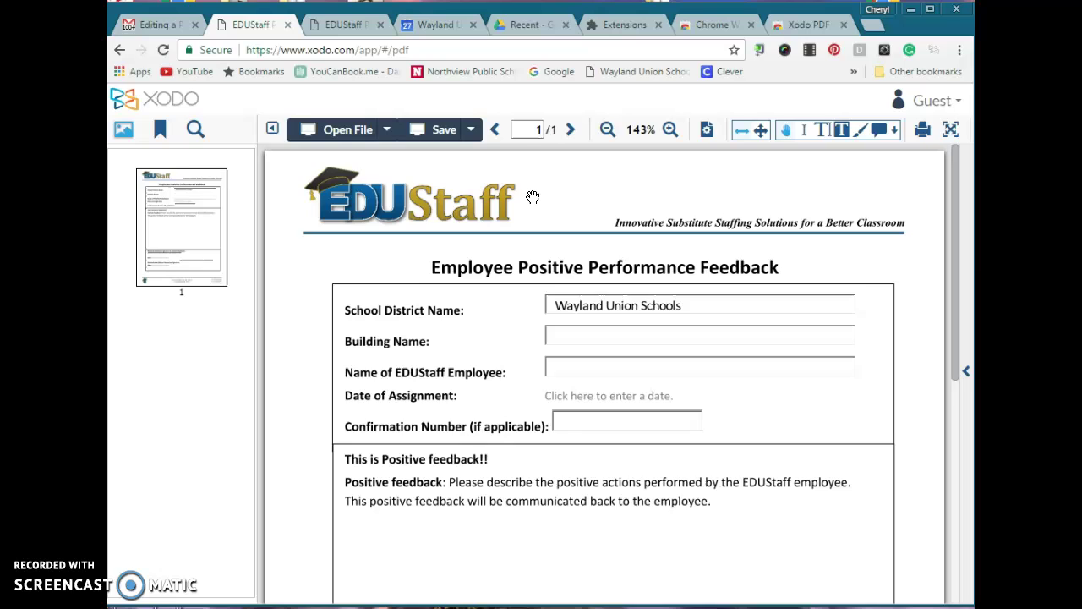
Add a free-text box reading 'Wayland Middle School' over the Building Name field.
left_click(606, 216)
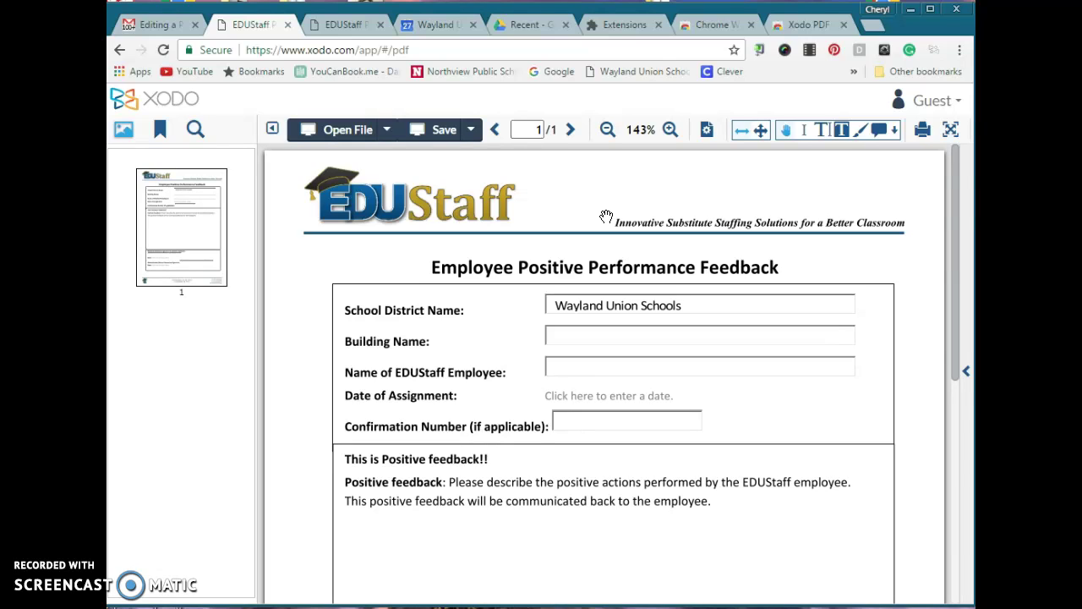
right_click(582, 337)
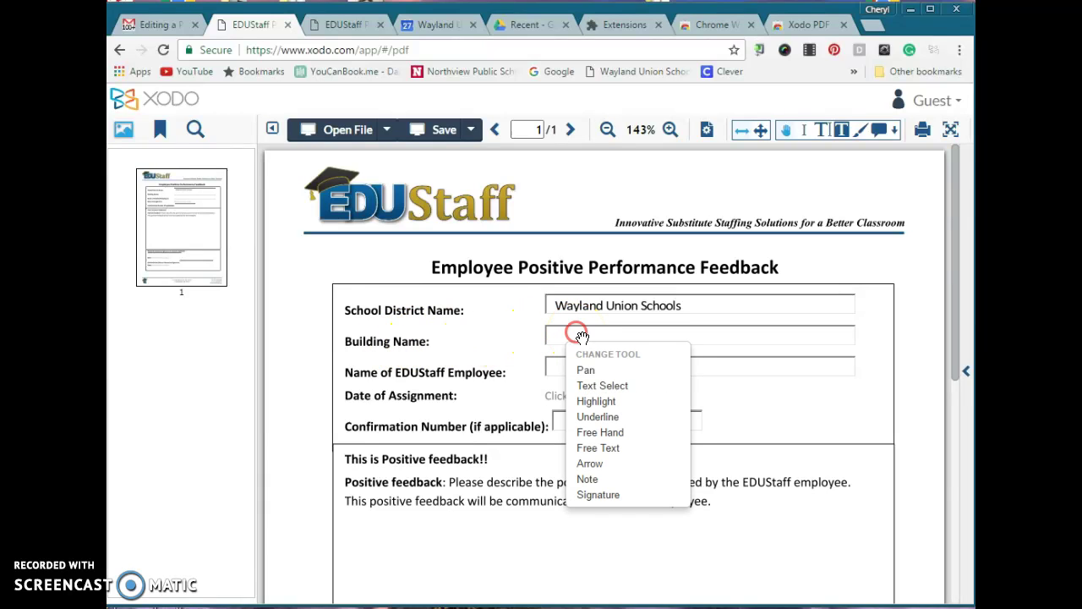
left_click(602, 448)
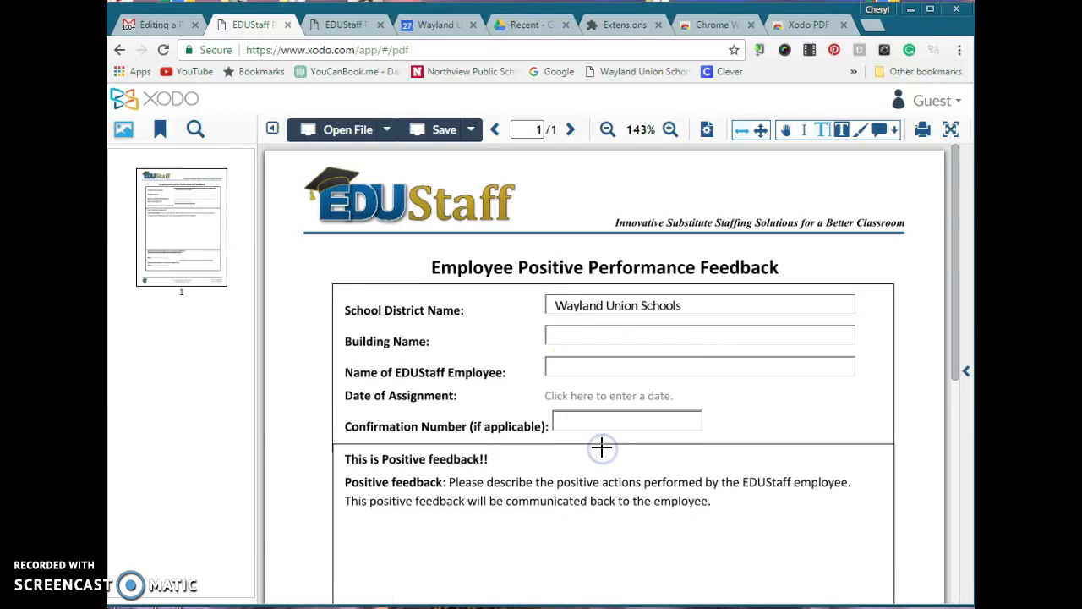
left_click_drag(546, 322, 786, 346)
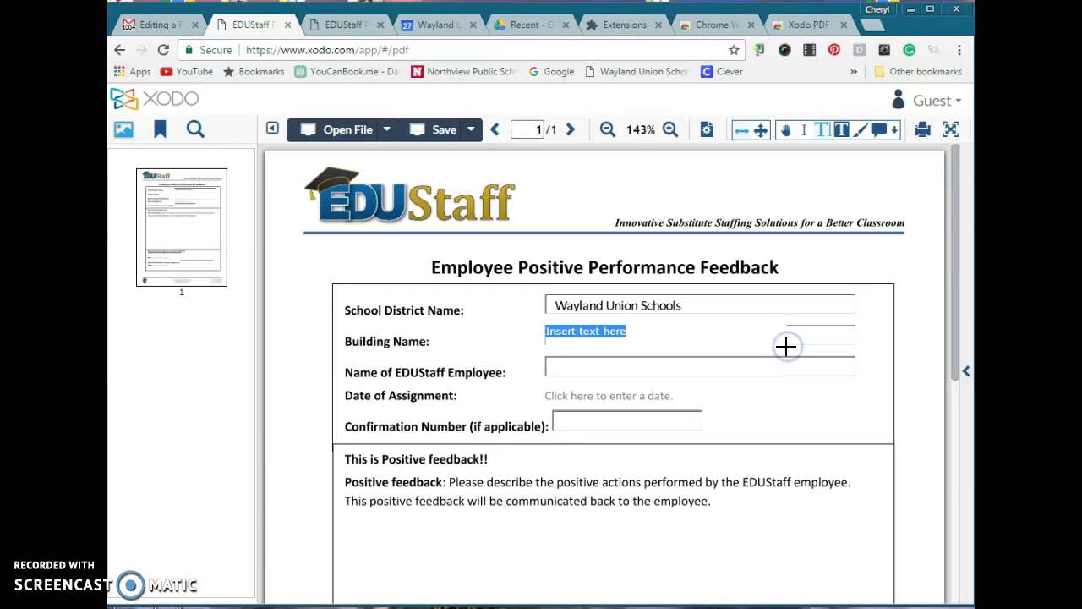
type("Wayland Middle Schoo")
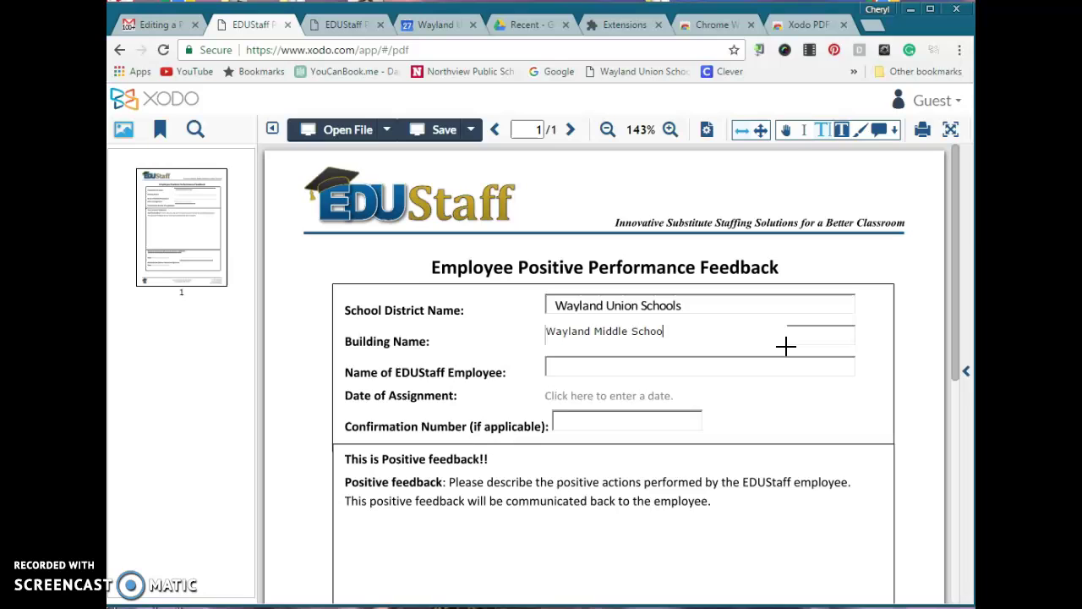
type("l")
left_click(513, 338)
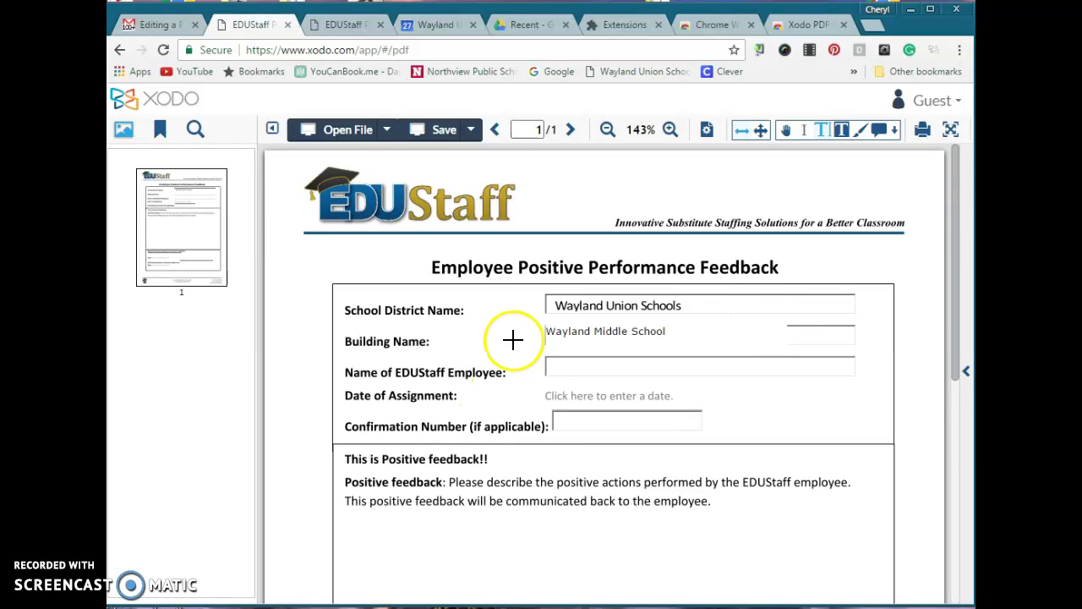
left_click(560, 330)
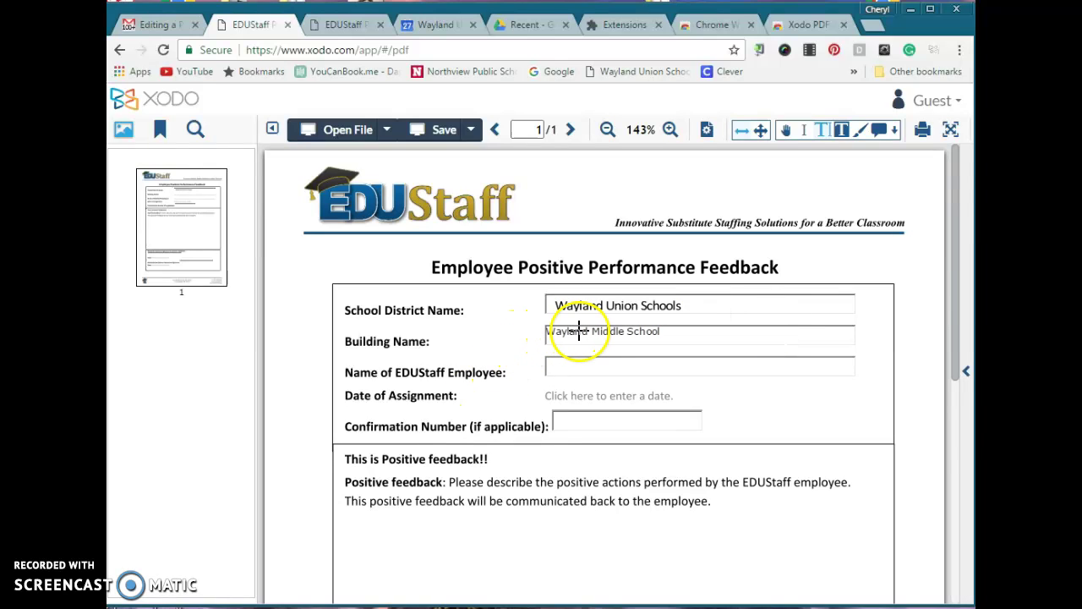
Narrow the 'Wayland Middle School' text box so it fits within the Building Name field.
right_click(569, 332)
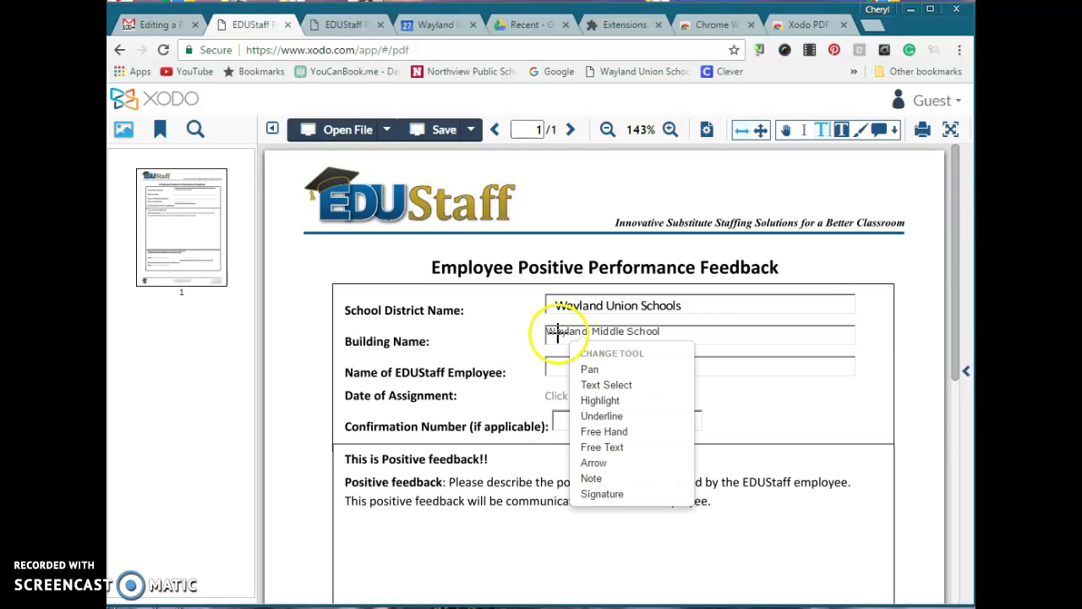
left_click(508, 340)
left_click(583, 332)
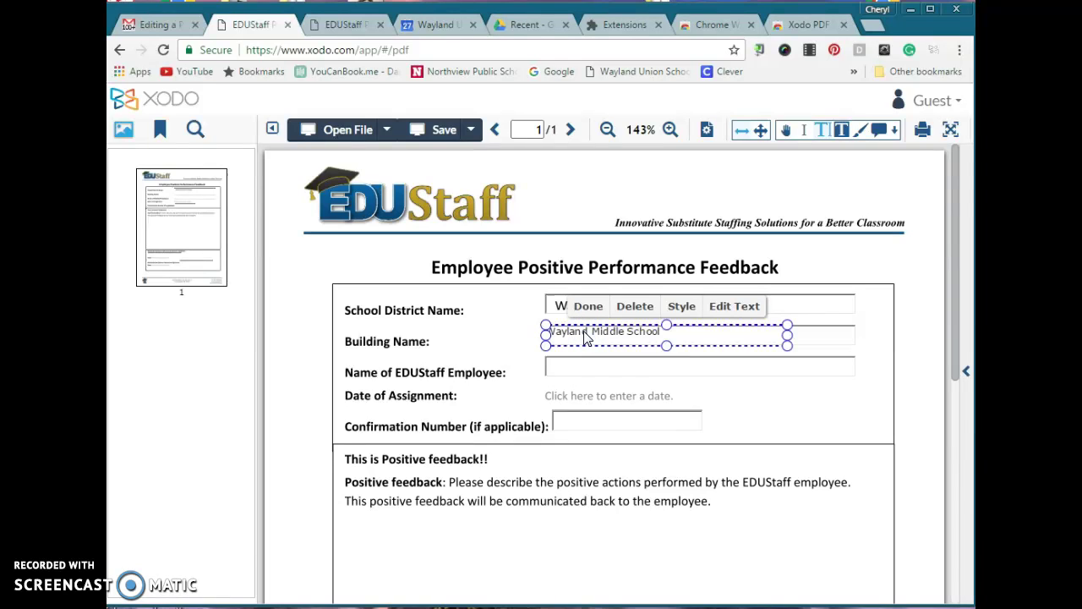
left_click_drag(785, 335, 730, 342)
left_click(709, 344)
left_click(560, 317)
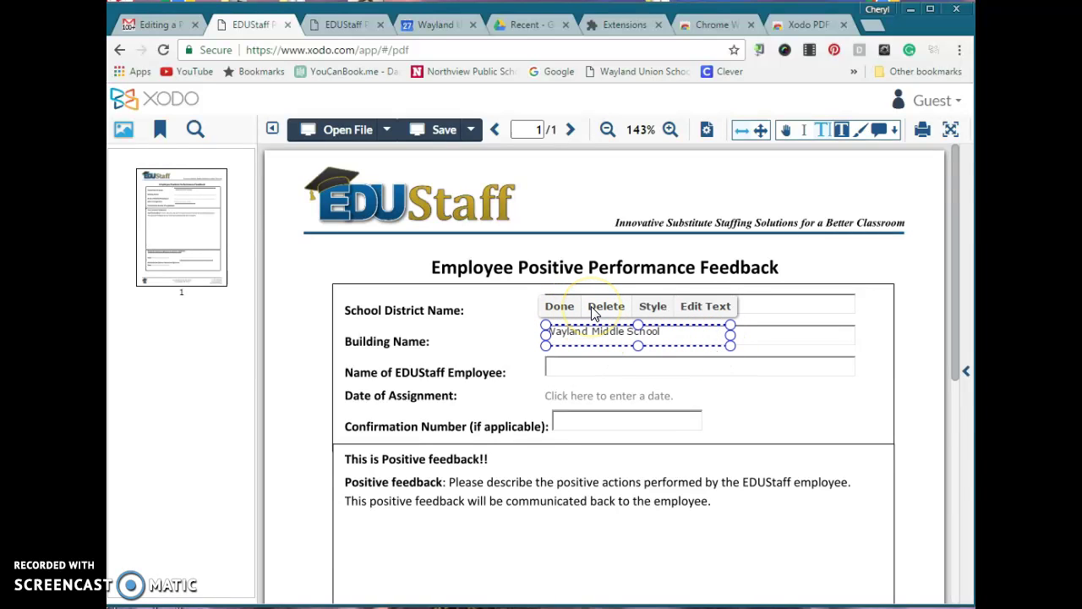
left_click(657, 309)
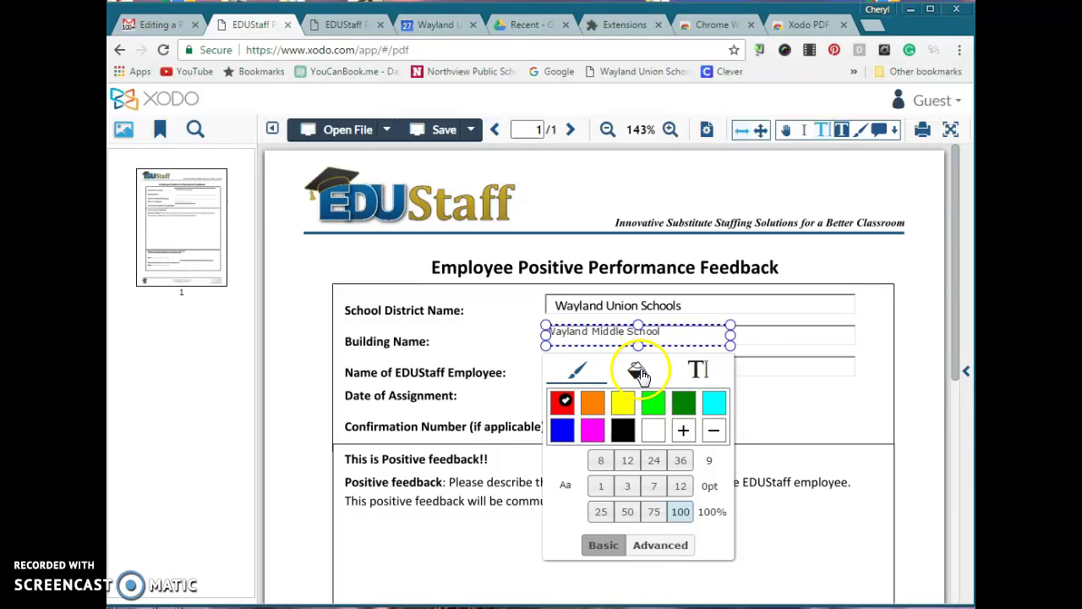
left_click(698, 373)
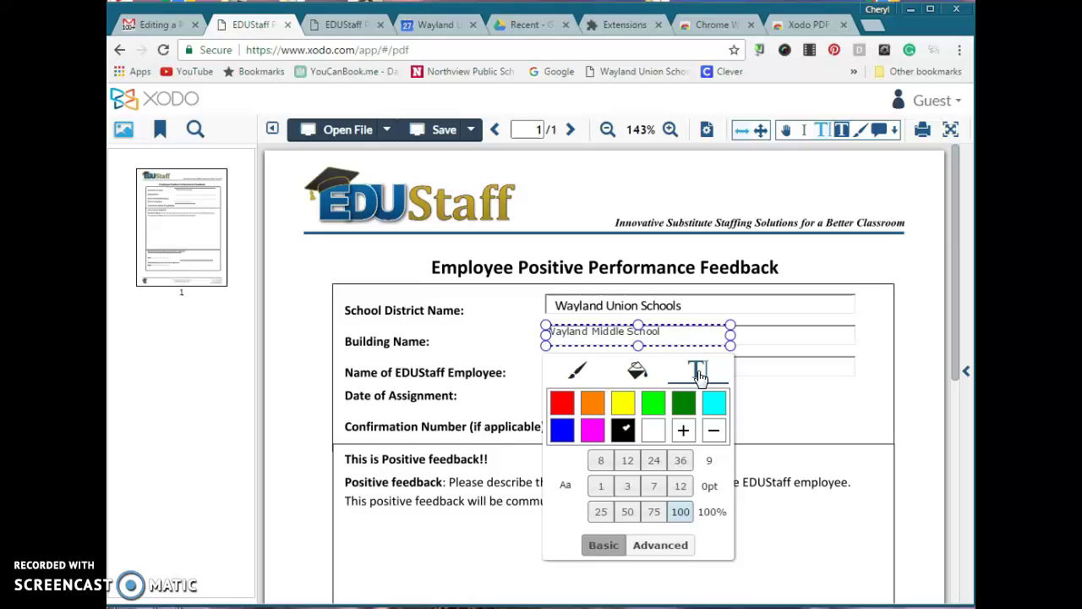
left_click(683, 409)
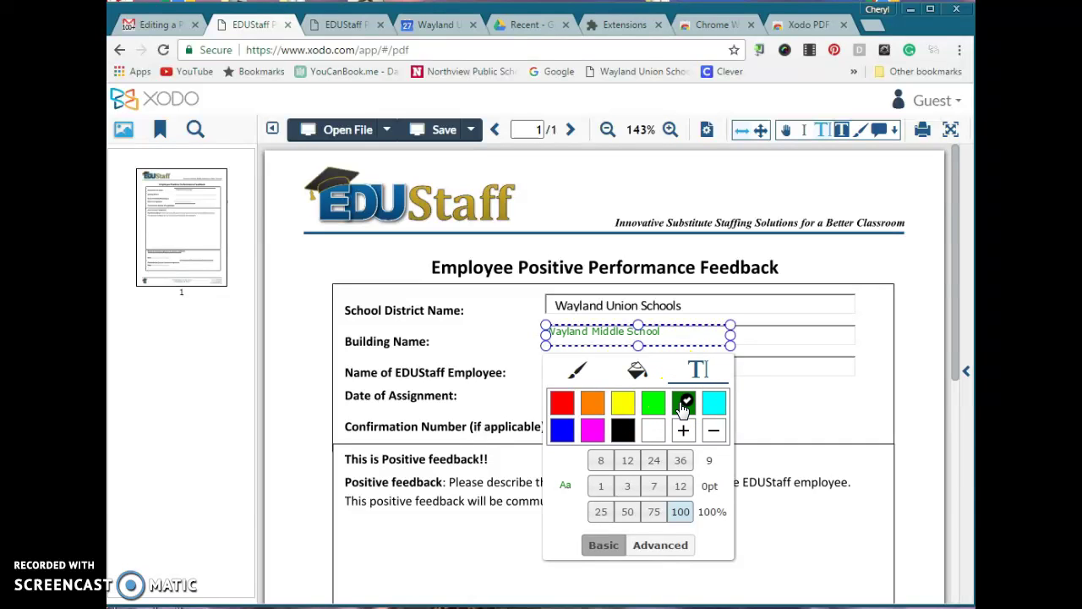
left_click(622, 431)
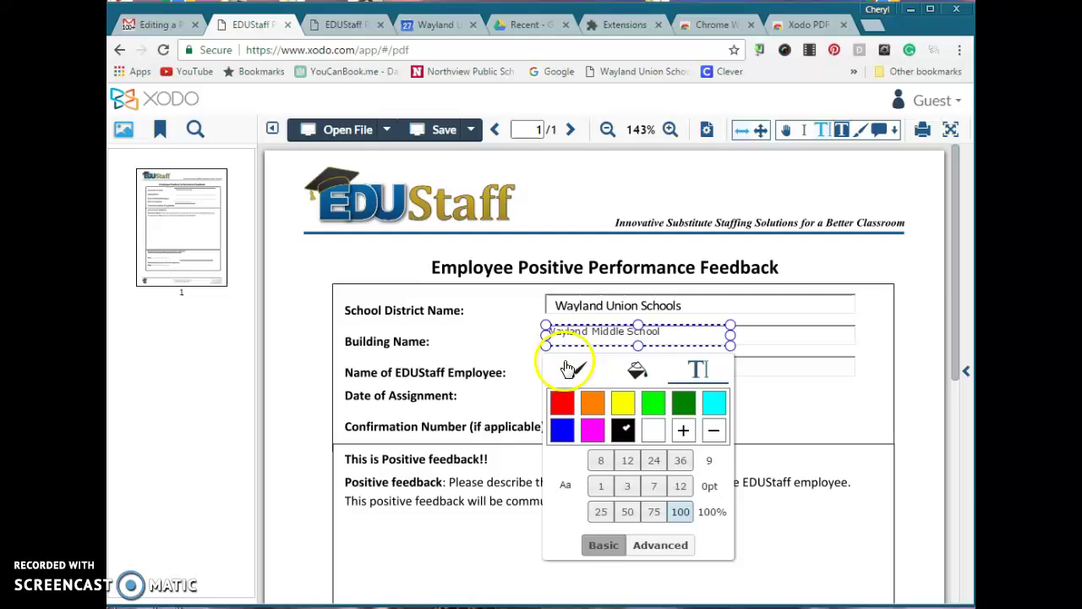
left_click(520, 345)
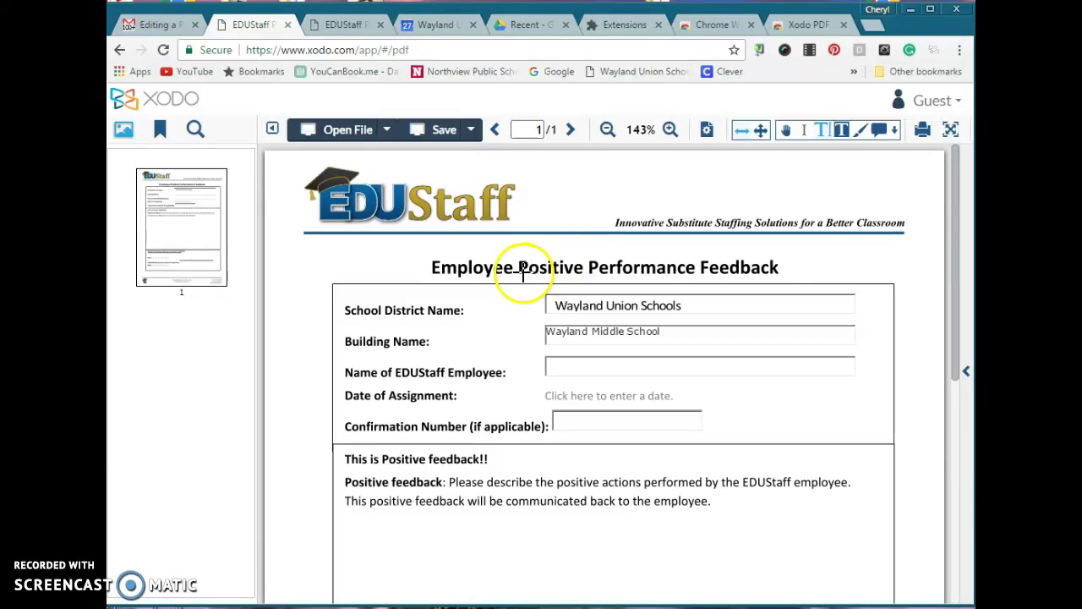
Set the save destination to Bookshelf, then download the edited form to the Computer.
left_click(471, 131)
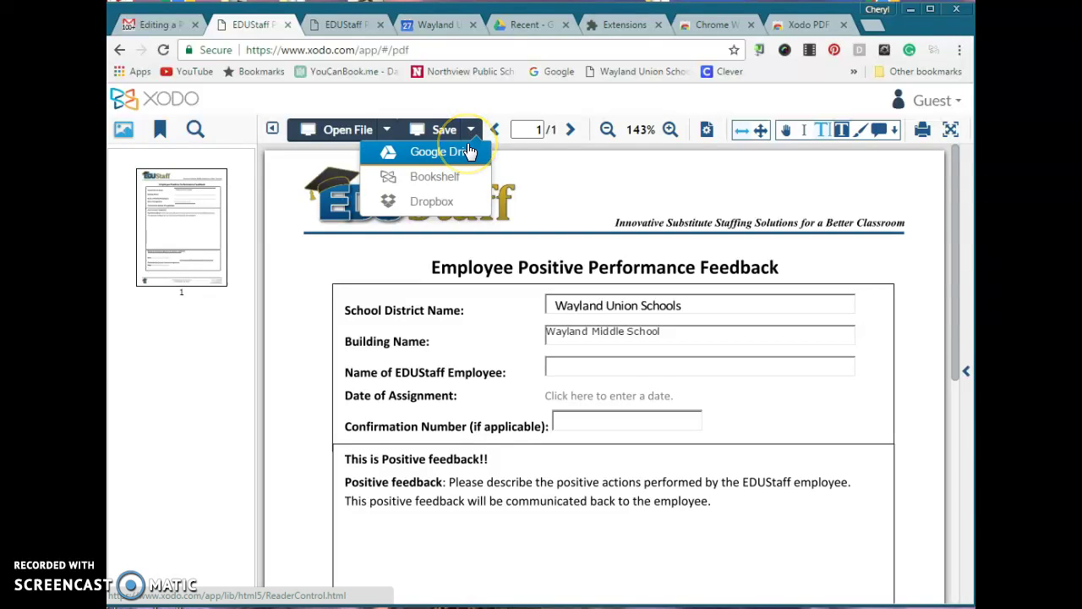
left_click(445, 186)
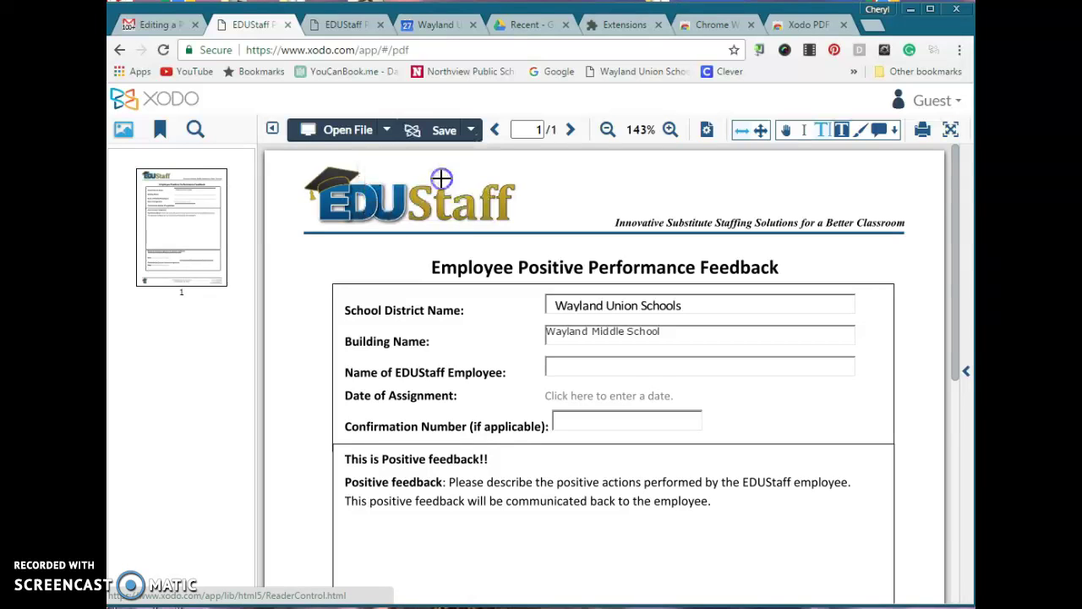
left_click(468, 132)
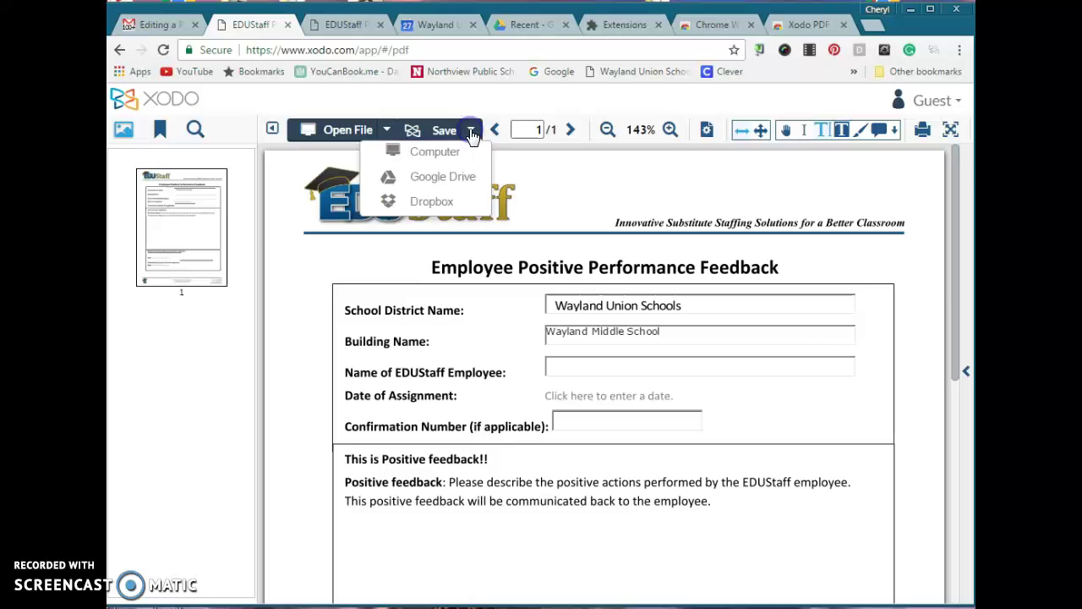
left_click(464, 154)
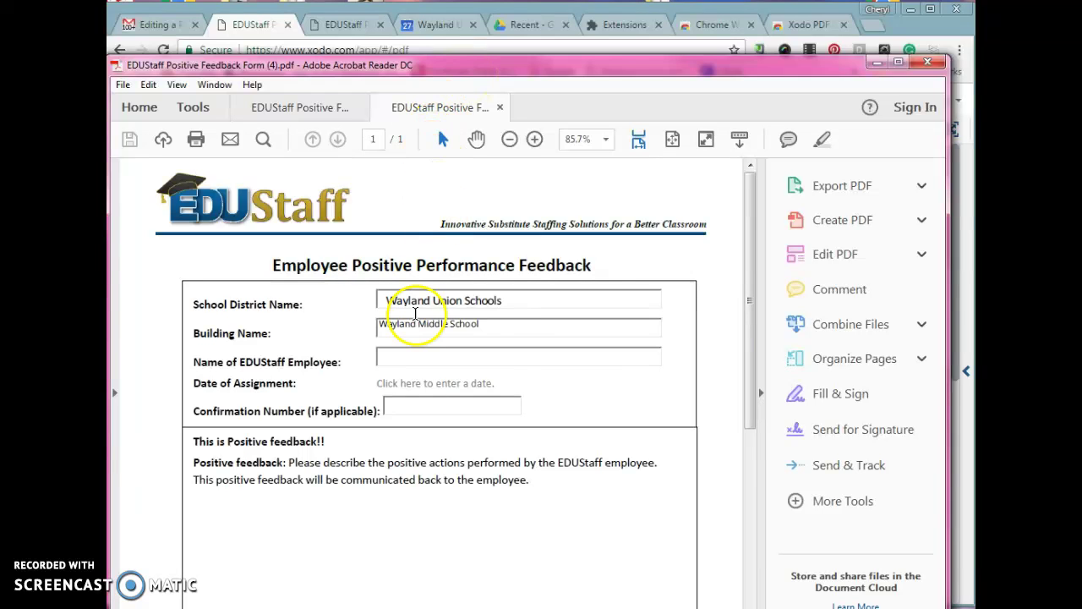
Check the Building Name entry in the downloaded form in Acrobat Reader DC, then open the File menu.
scroll(502, 346, "down", 3)
scroll(496, 330, "up", 3)
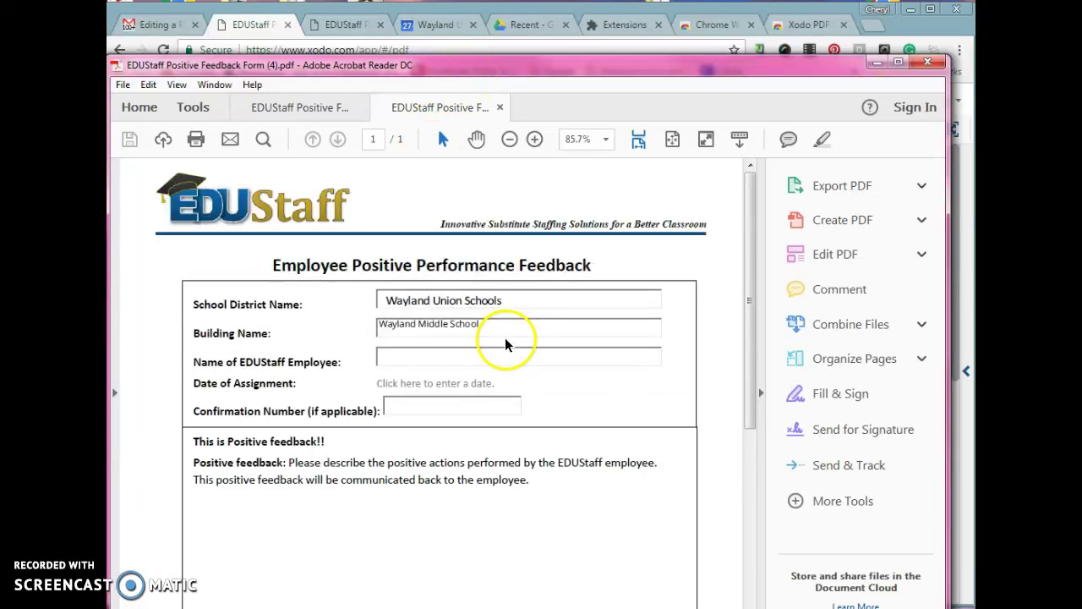
left_click(123, 85)
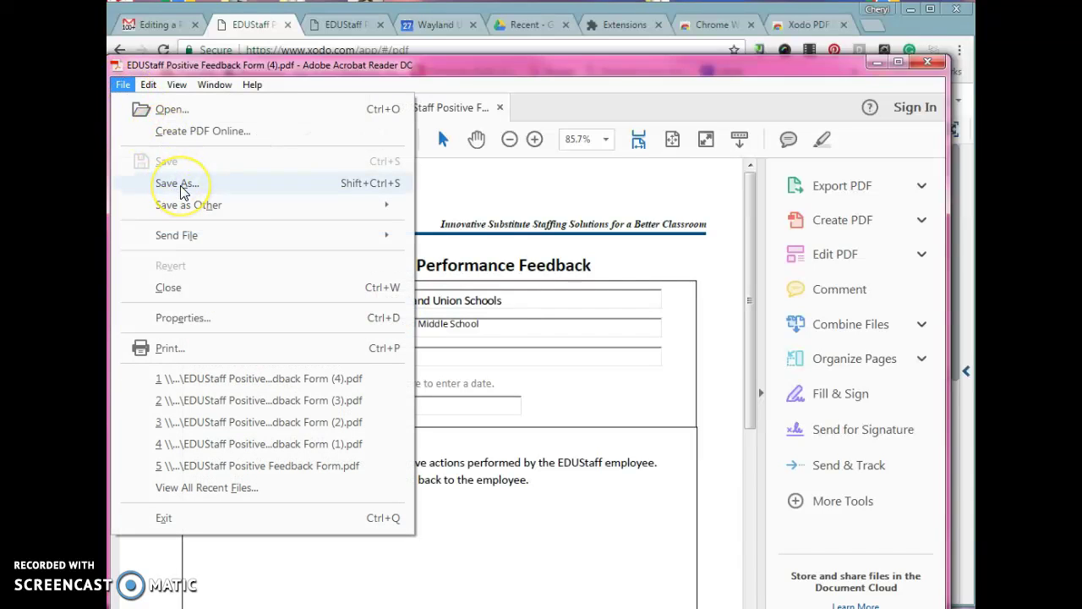